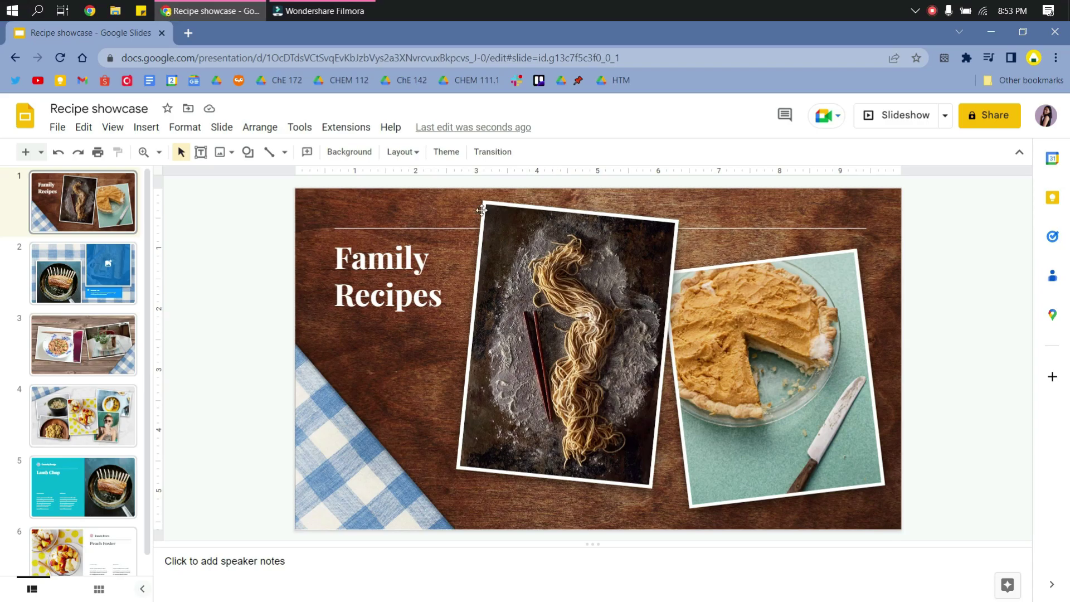
# Step: Select the whole Family Recipes title text box
pyautogui.click(377, 282)
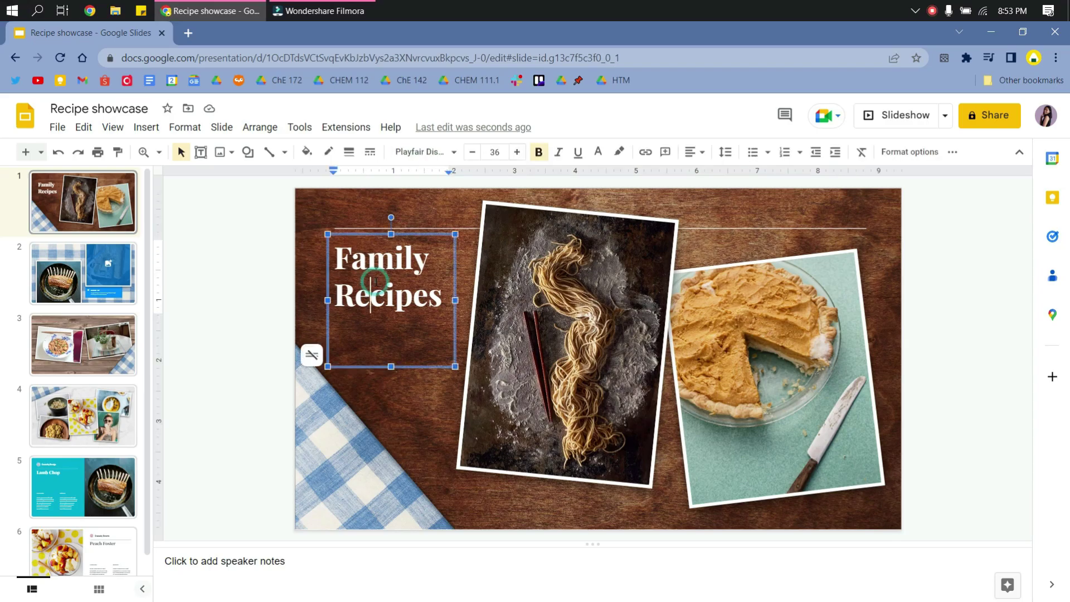
pyautogui.click(453, 322)
# Step: Animate the Family Recipes title to fly in from left, then preview it
pyautogui.rightClick(455, 323)
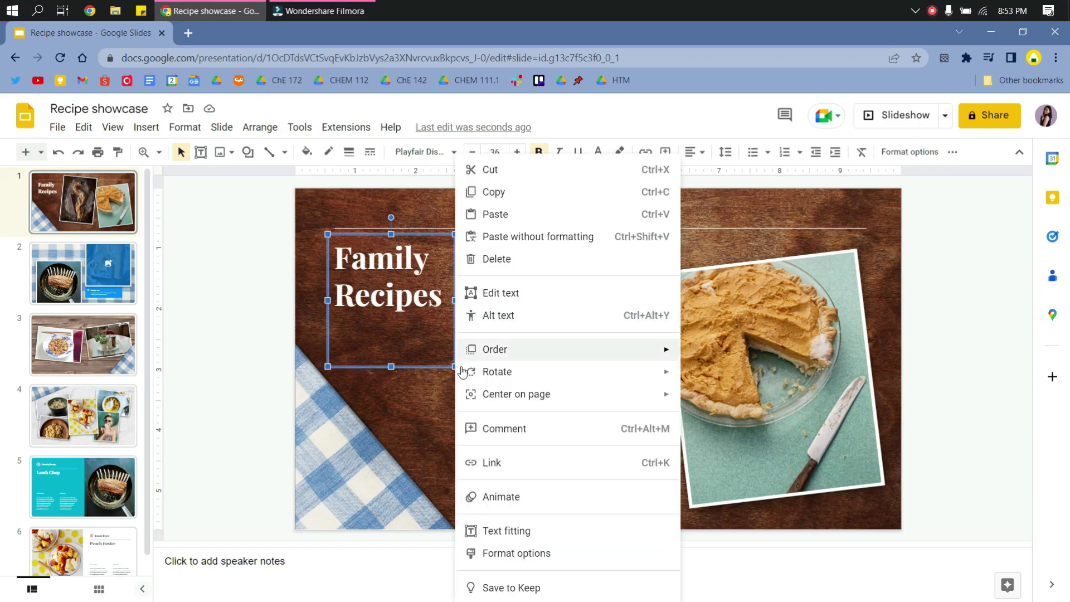
pyautogui.click(519, 497)
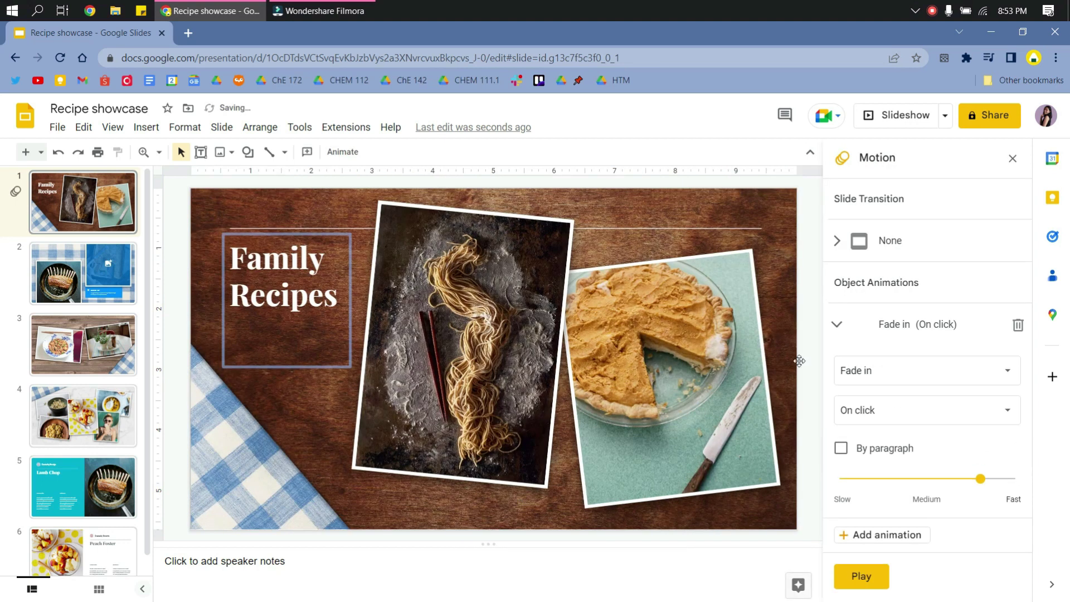
pyautogui.click(891, 373)
pyautogui.click(890, 368)
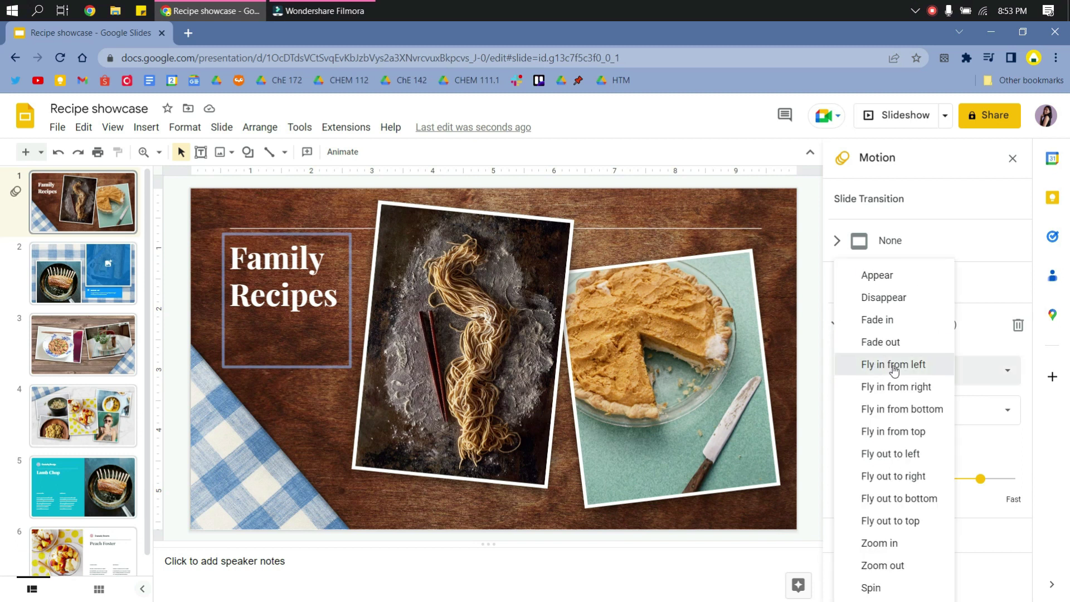
pyautogui.click(863, 585)
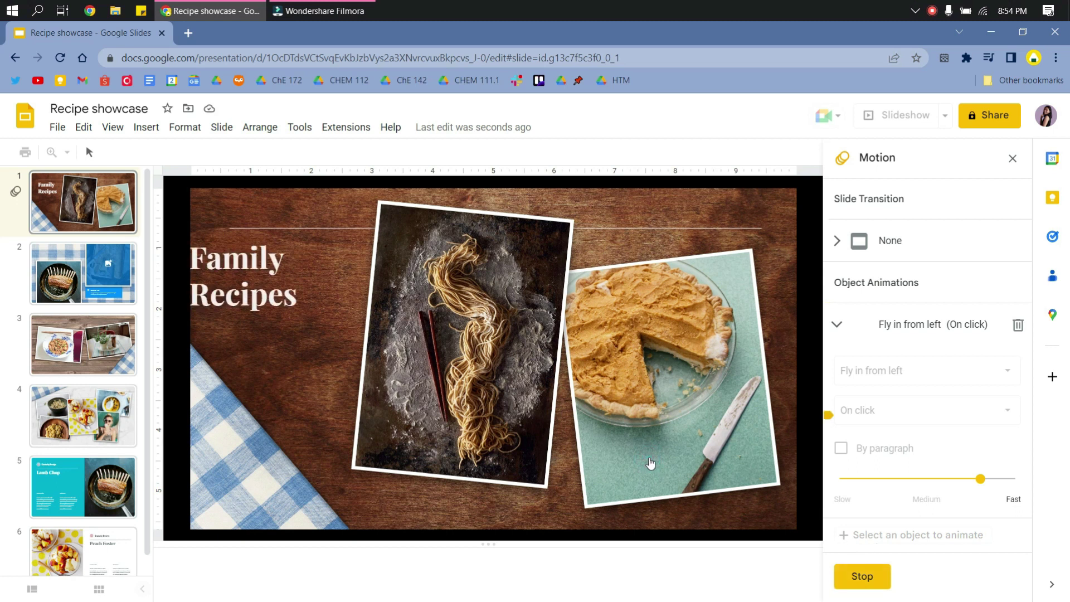
# Step: Stop the preview and add Fade in animations to the noodle photo and its white frame
pyautogui.click(862, 576)
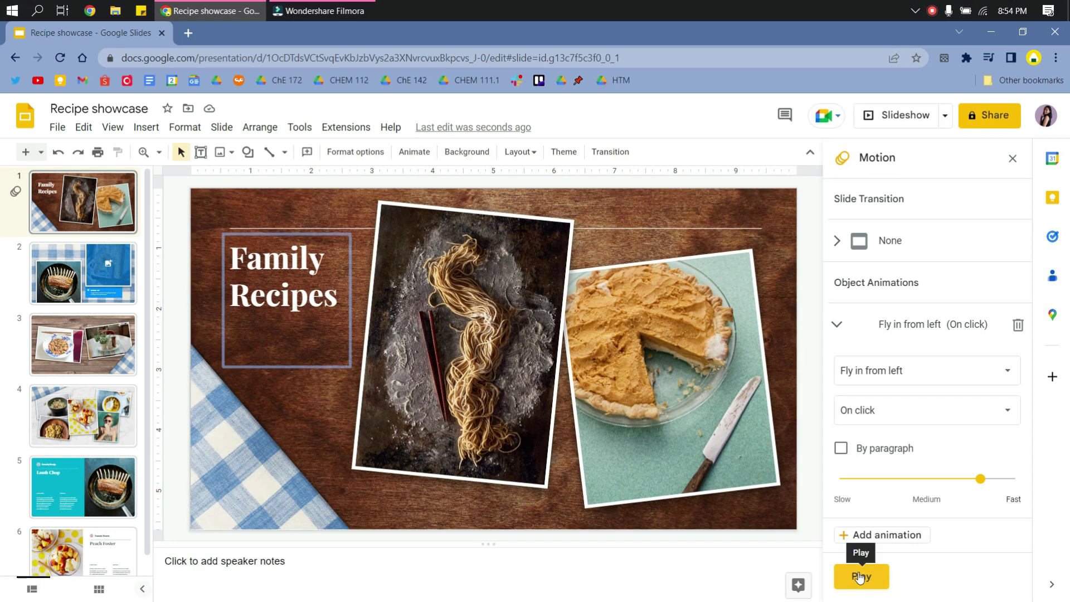
pyautogui.click(533, 281)
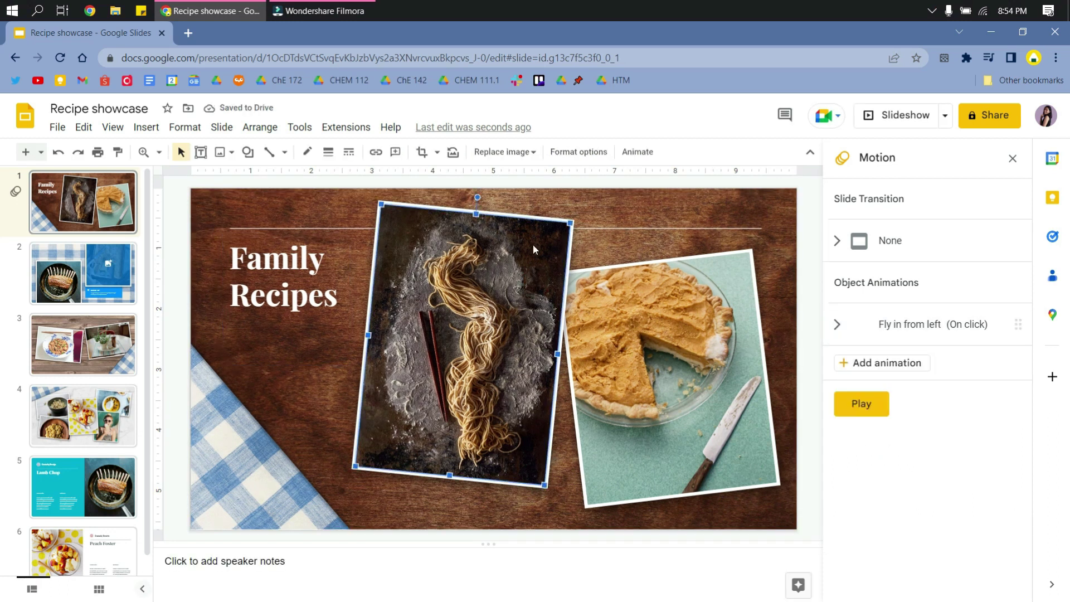
pyautogui.click(531, 216)
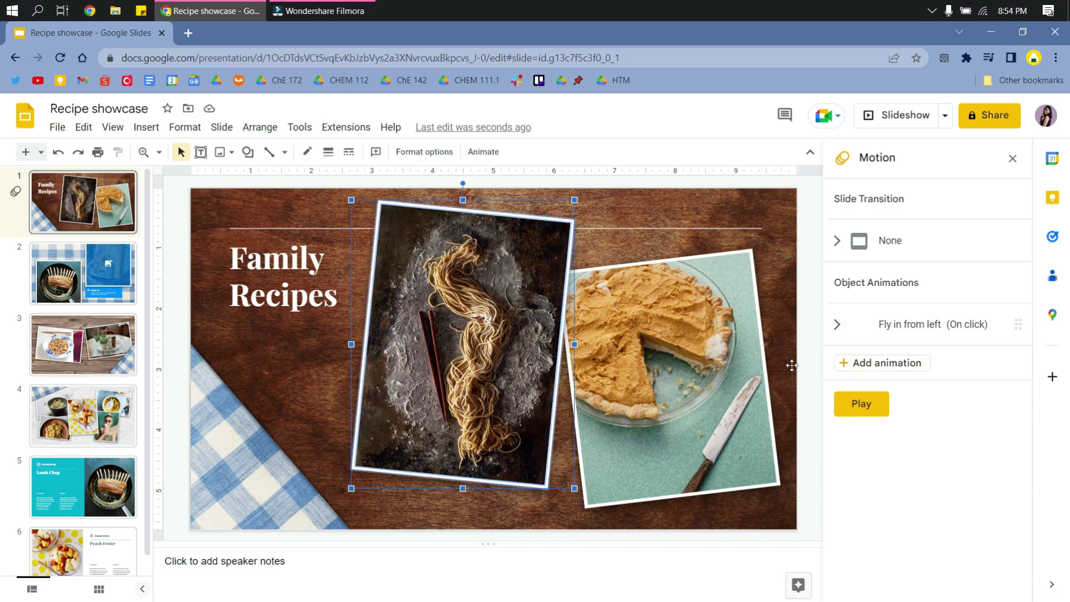
pyautogui.rightClick(448, 311)
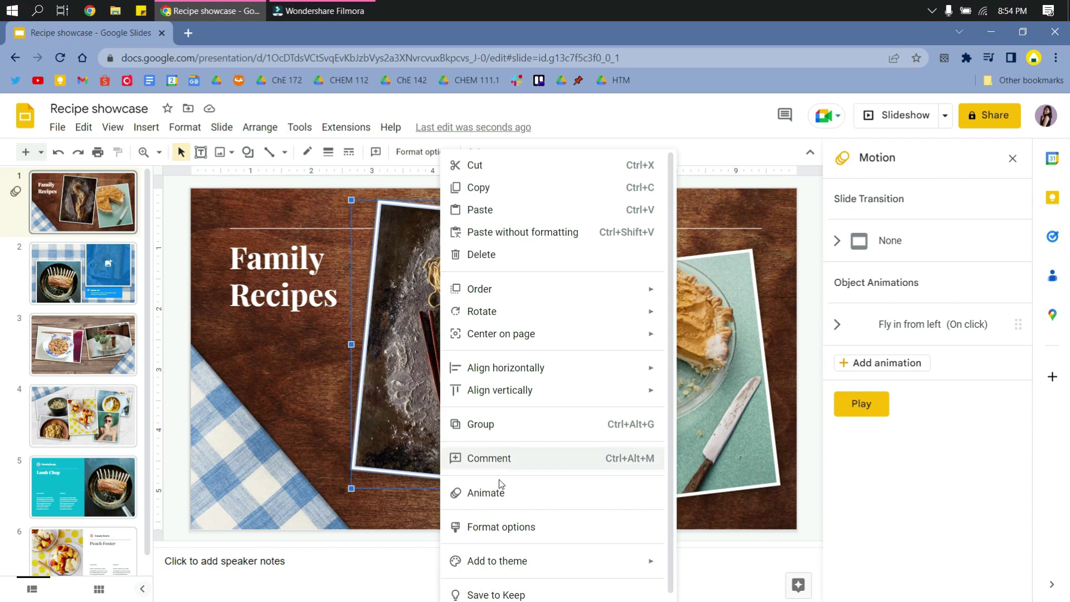
pyautogui.click(499, 503)
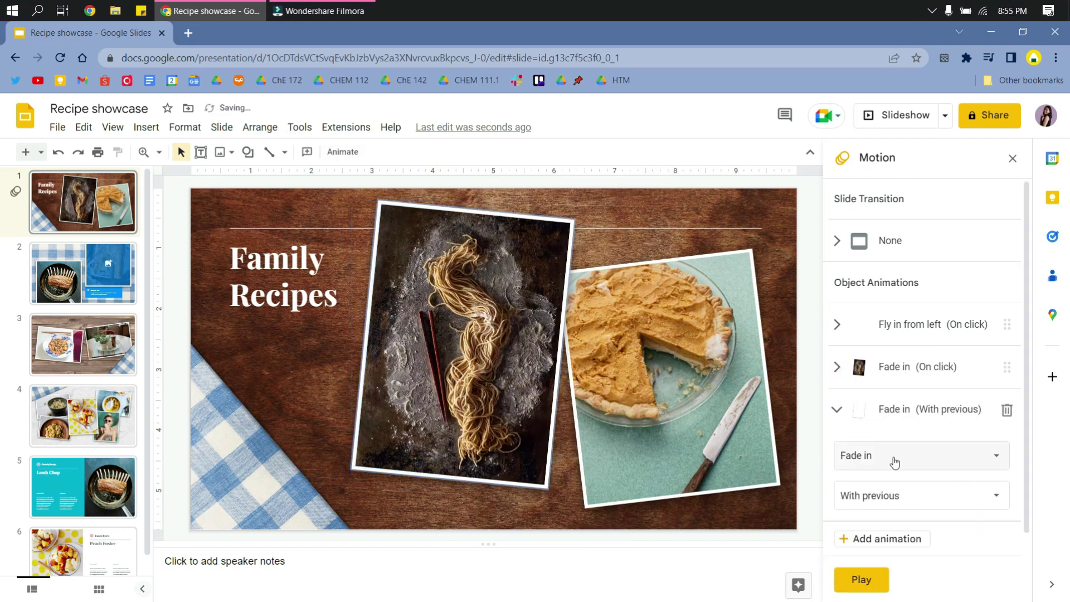
pyautogui.scroll(-2, 894, 390)
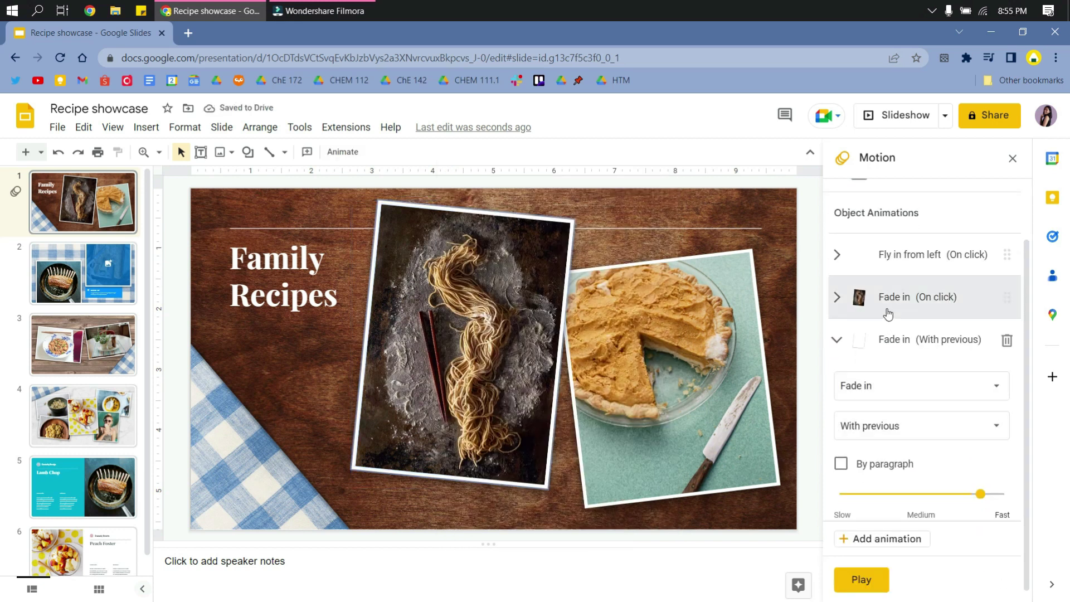
# Step: Set the noodle photo's animation to Fly in from top, starting On click
pyautogui.click(838, 301)
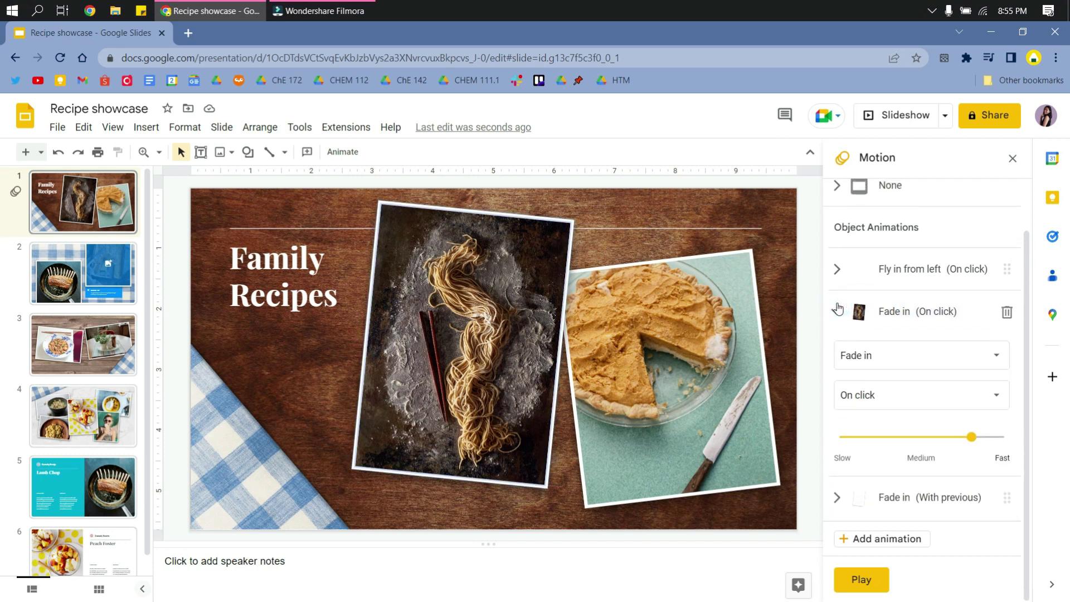
pyautogui.click(896, 360)
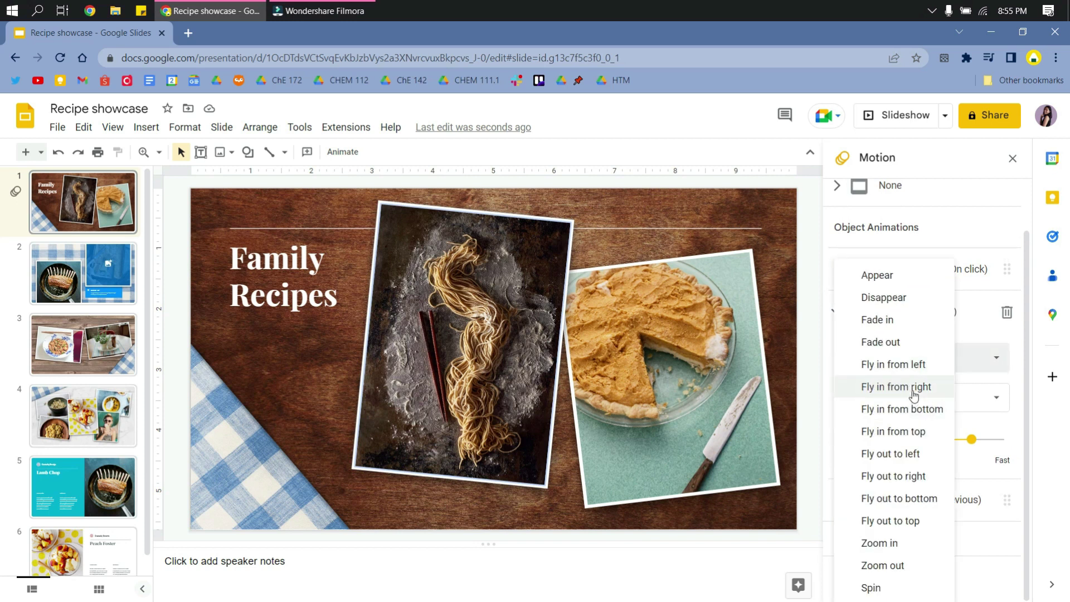
pyautogui.click(918, 433)
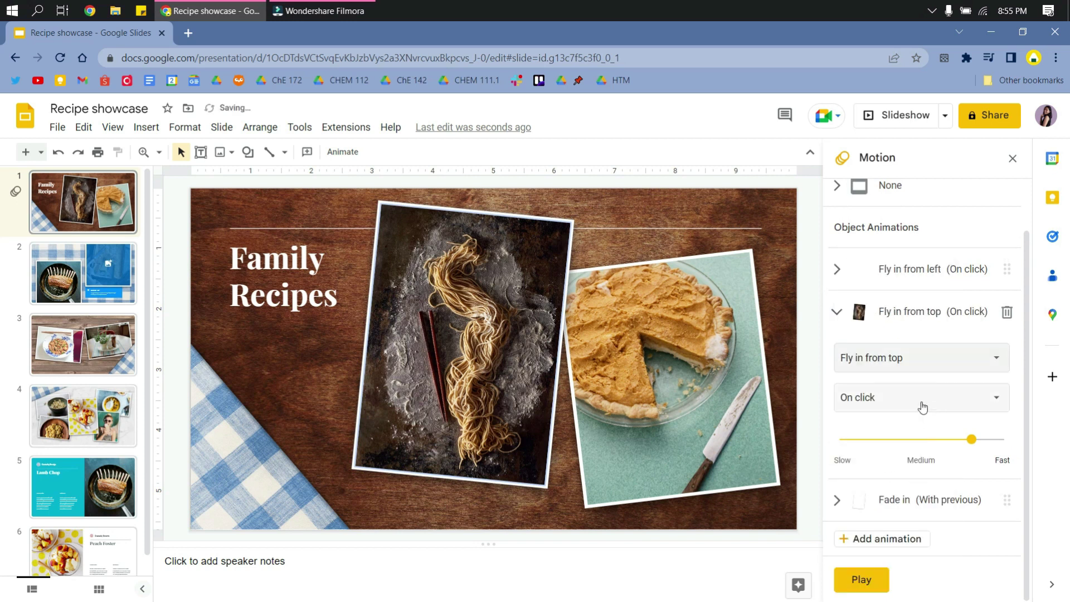
pyautogui.click(923, 407)
pyautogui.click(911, 429)
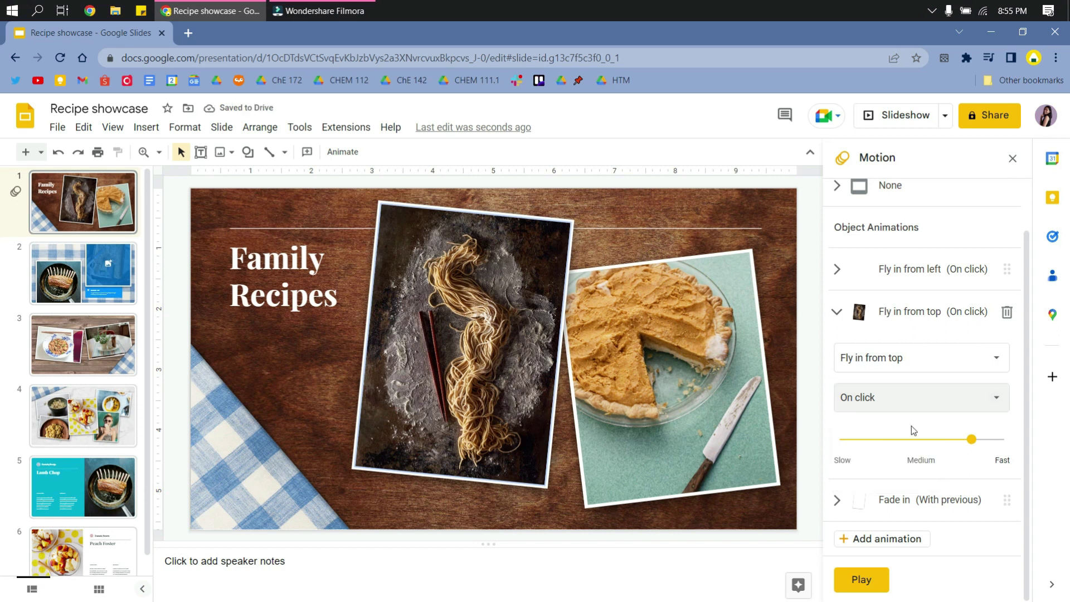
# Step: Change the noodle frame's animation to Fly in from top, with previous
pyautogui.click(838, 500)
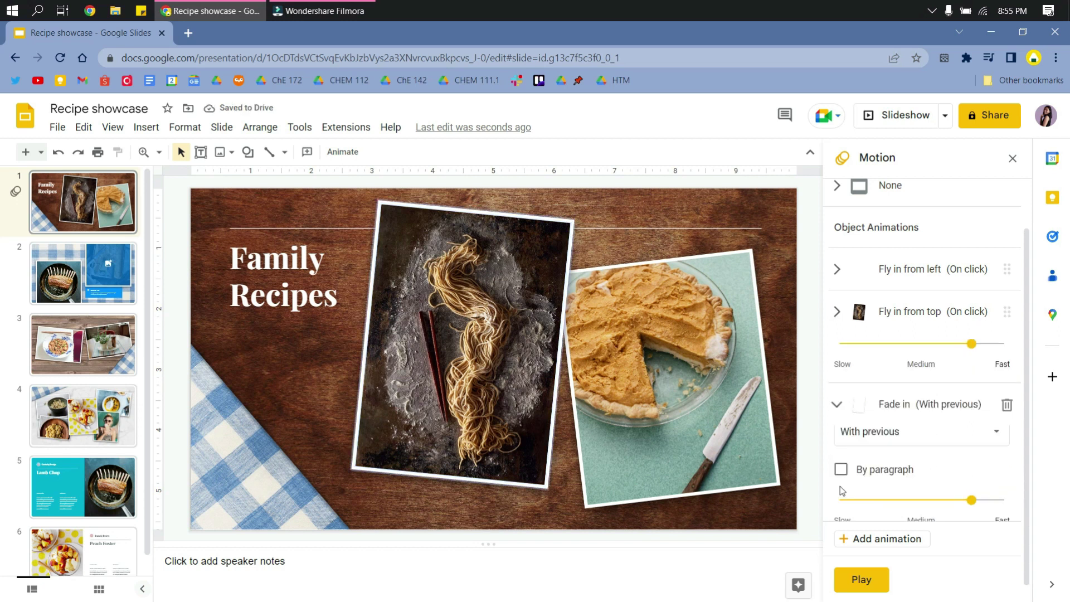
pyautogui.click(896, 409)
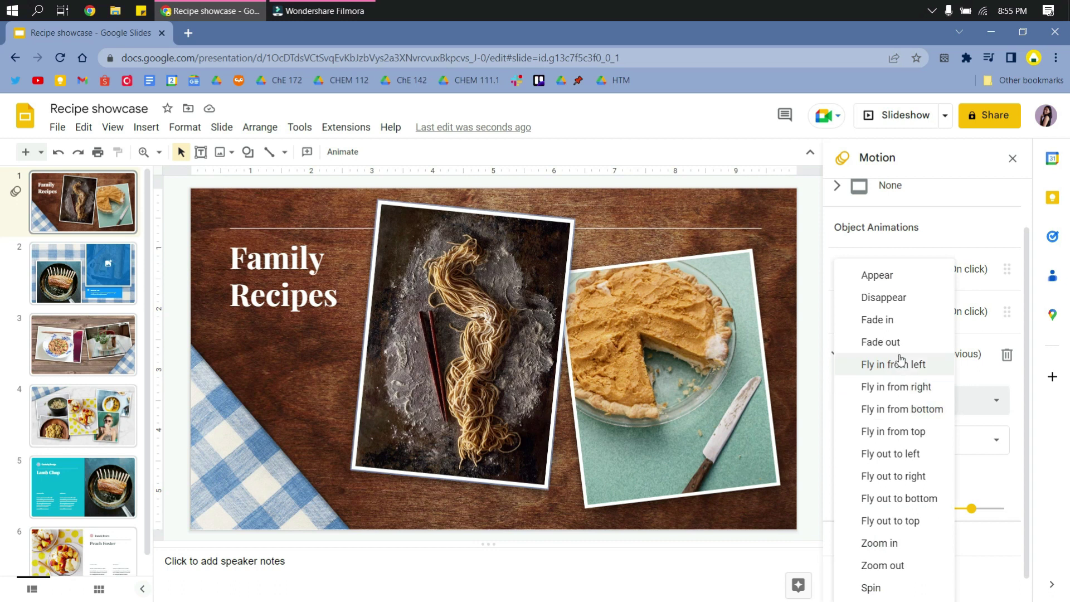
pyautogui.click(914, 431)
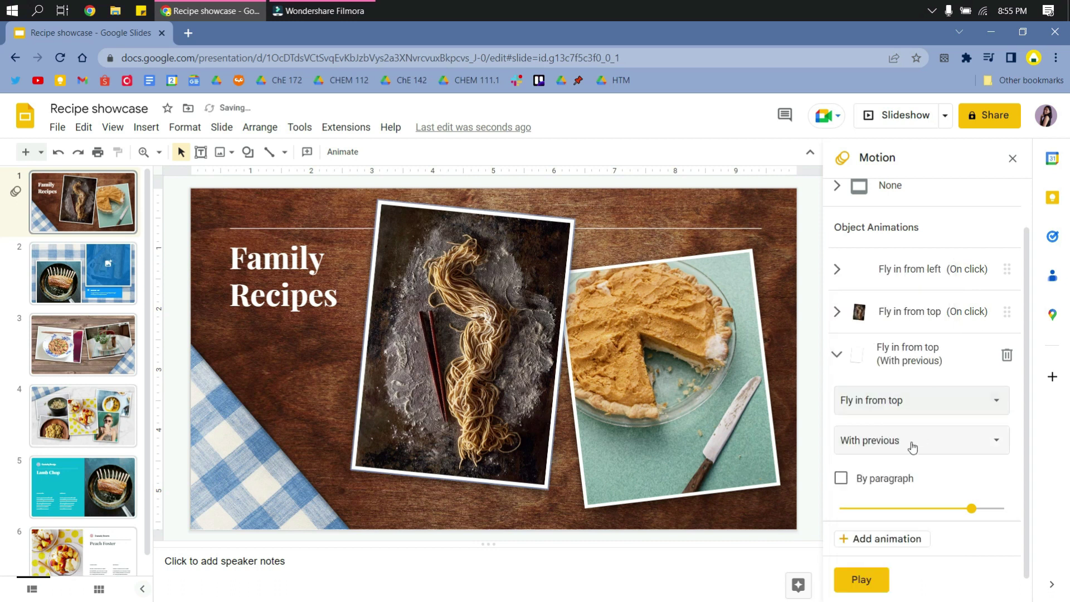
pyautogui.click(837, 354)
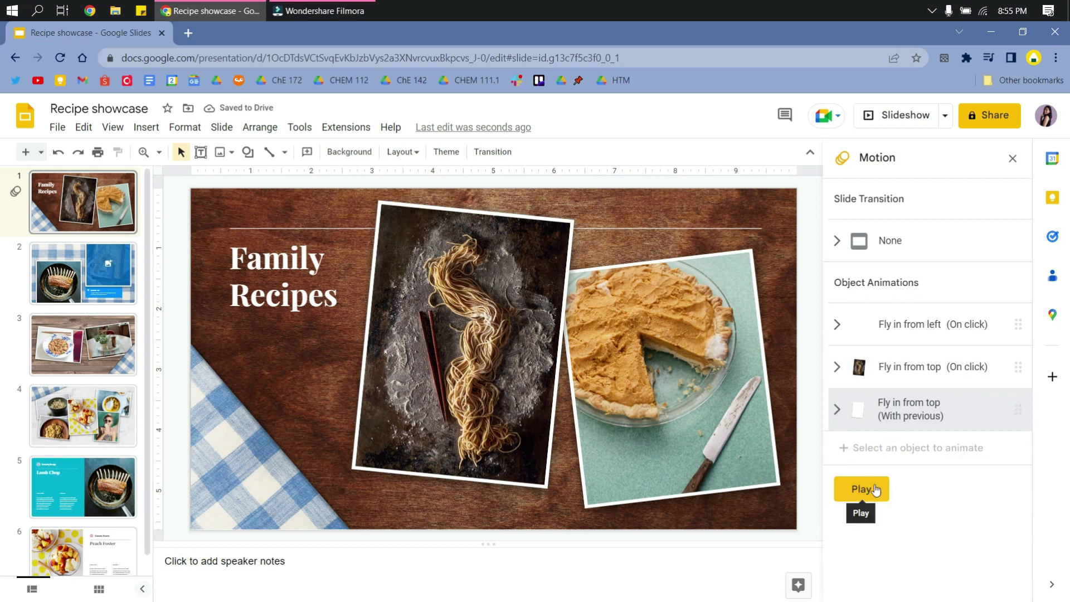
pyautogui.click(877, 490)
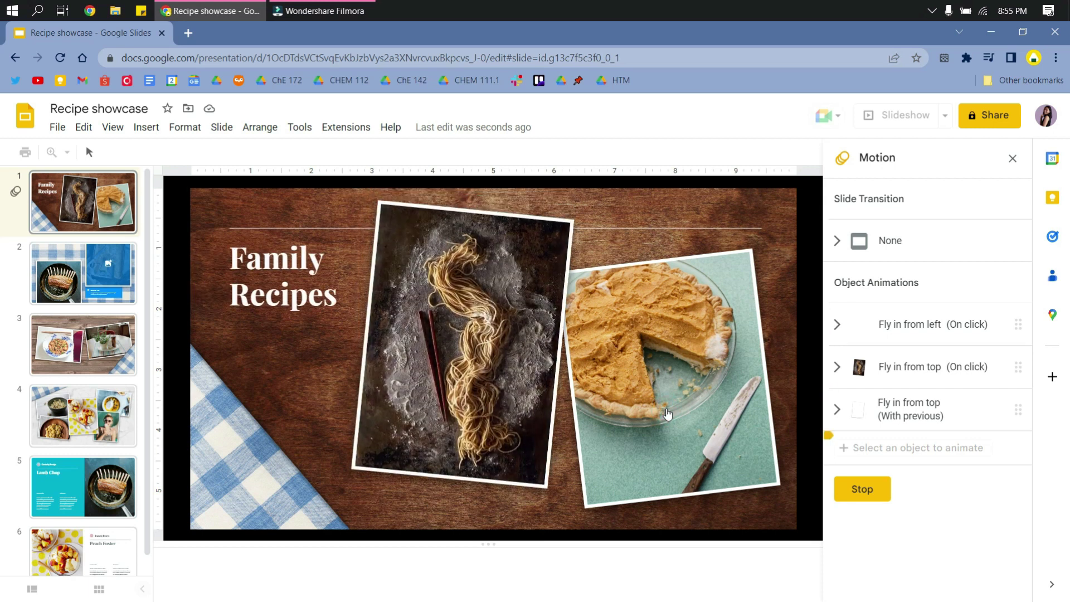
pyautogui.click(864, 493)
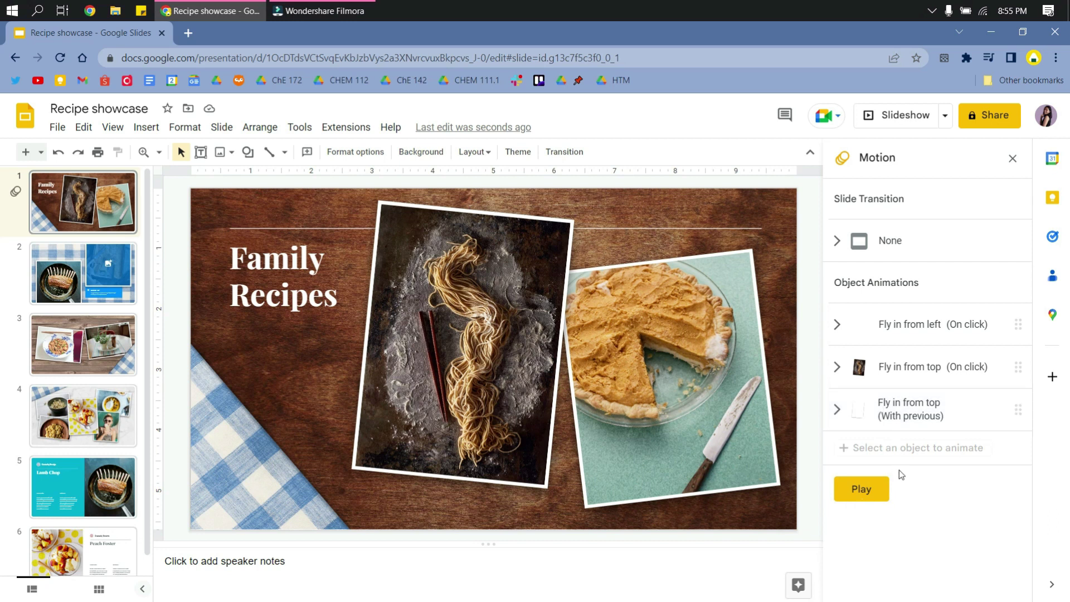
# Step: Make the noodle photo's fly-in start After previous, then preview the slide's animations
pyautogui.click(839, 367)
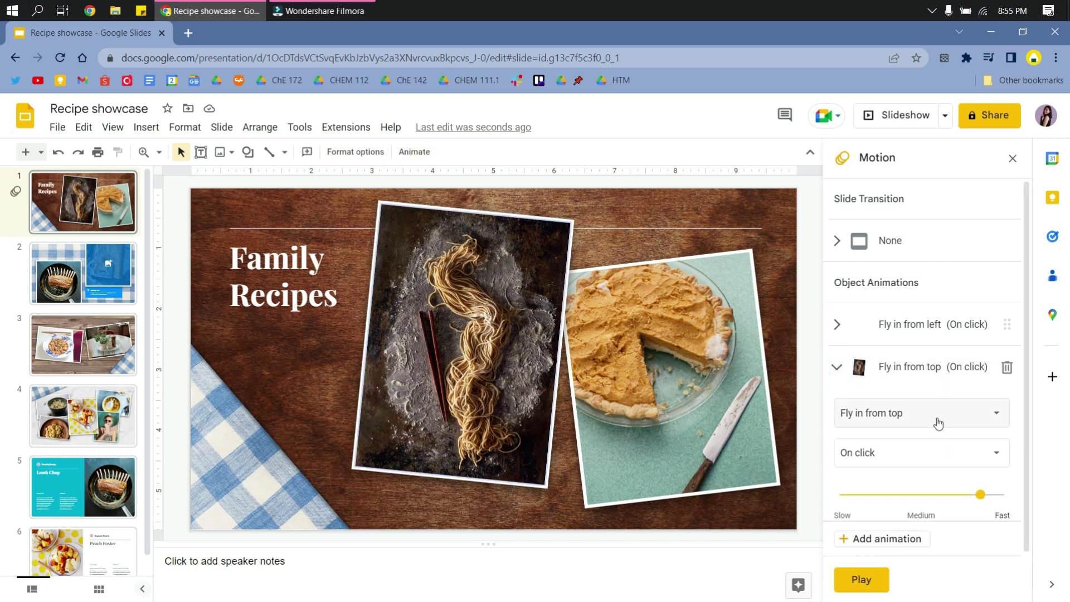
pyautogui.scroll(-1, 925, 449)
pyautogui.click(911, 407)
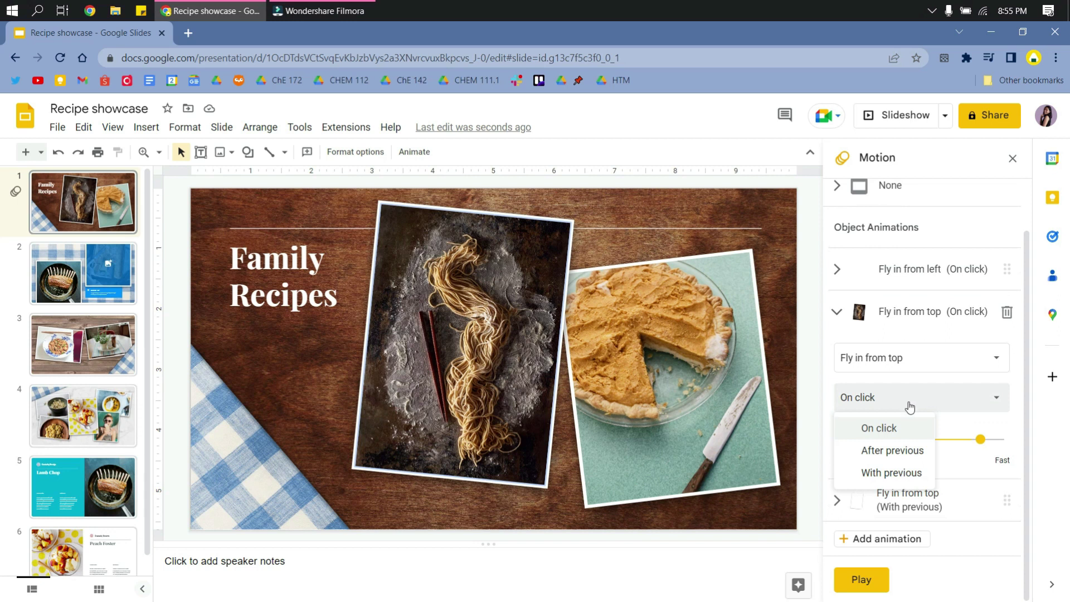
pyautogui.click(910, 455)
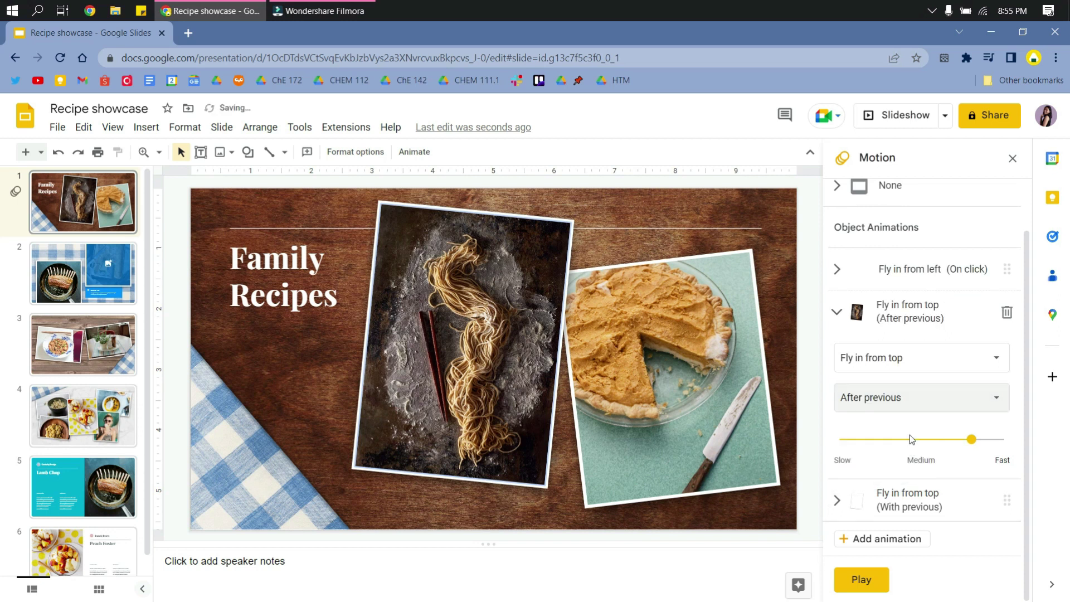
pyautogui.click(838, 313)
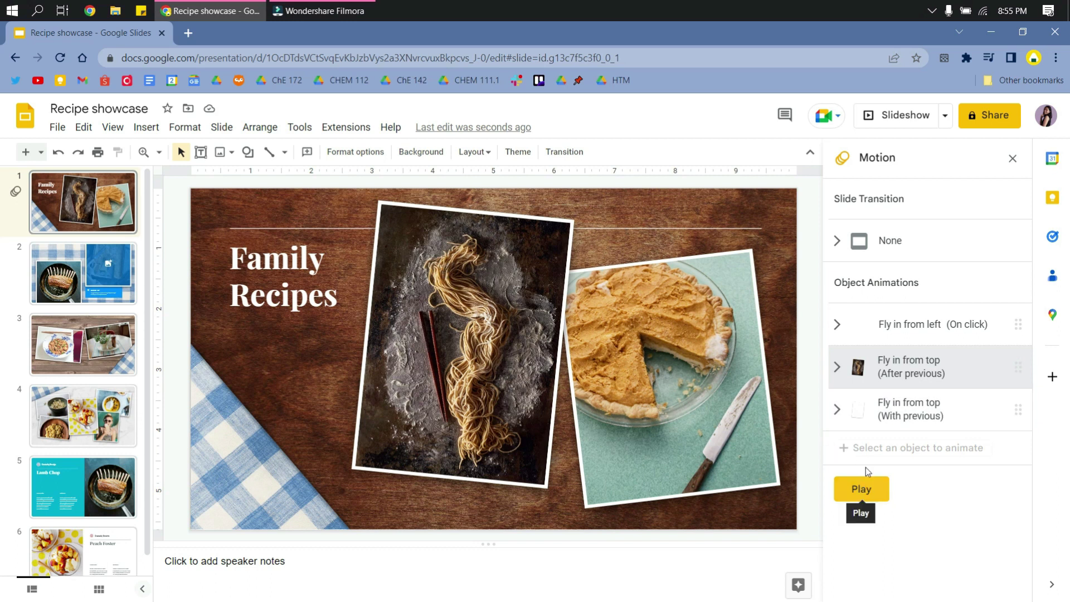
pyautogui.click(866, 490)
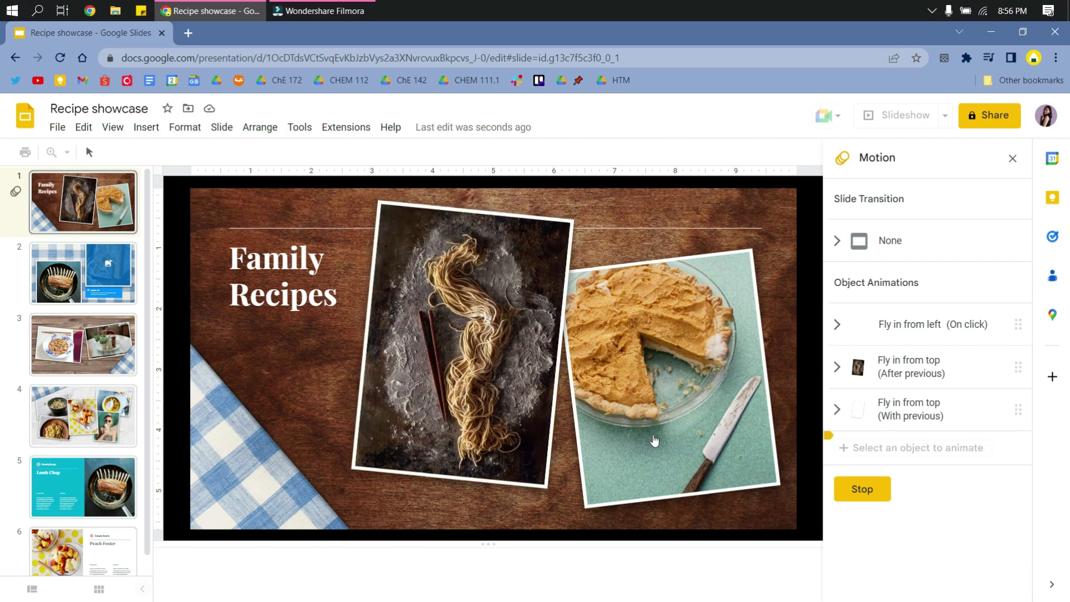
pyautogui.click(871, 493)
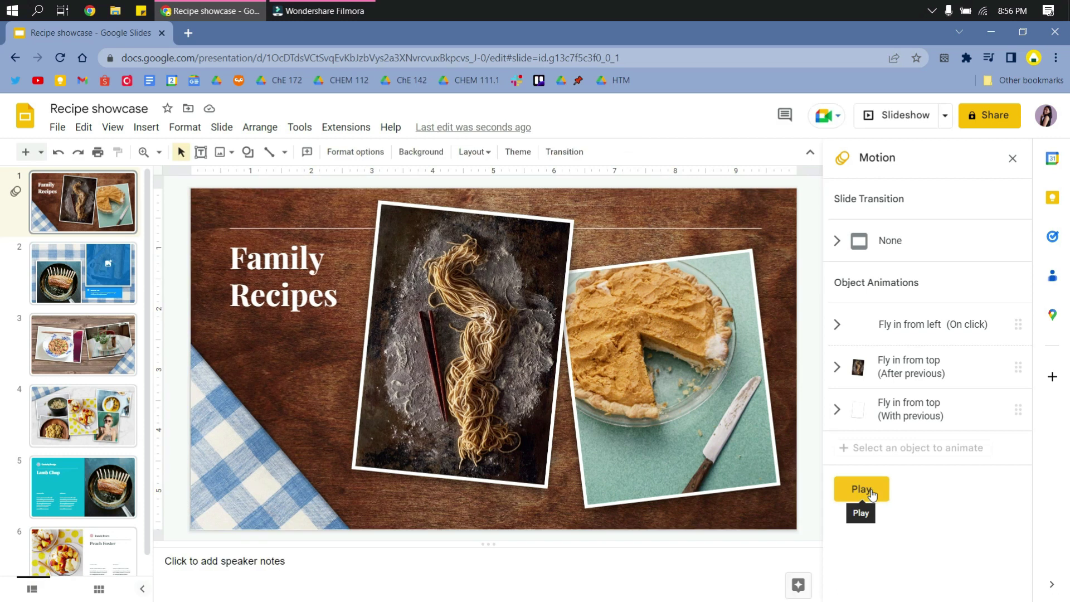
# Step: Select the pie photo itself rather than the background image or rotated frame
pyautogui.click(680, 389)
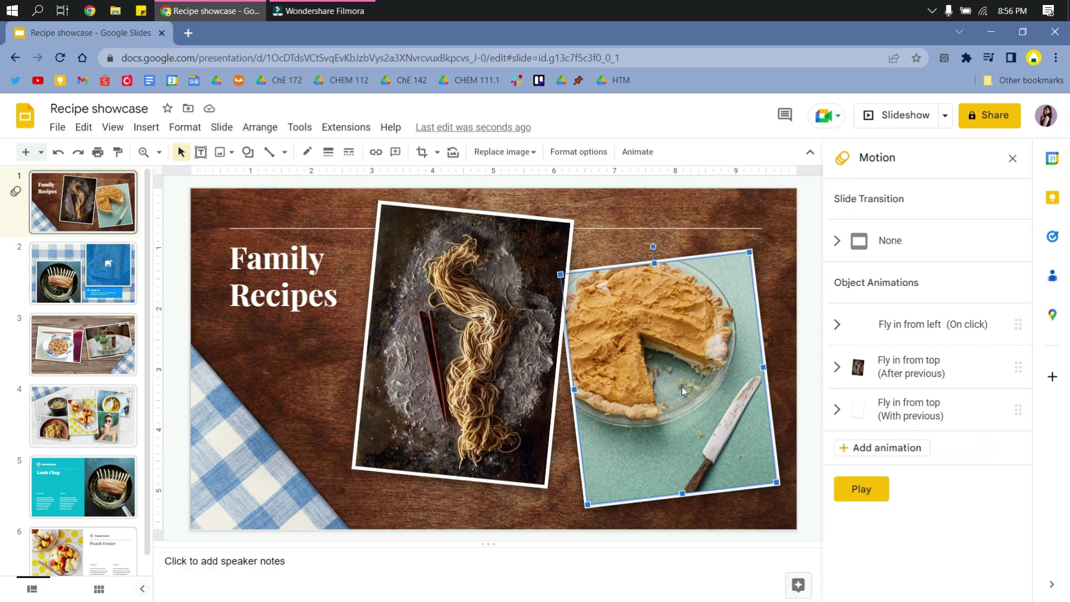
pyautogui.click(723, 251)
pyautogui.click(724, 257)
pyautogui.click(710, 257)
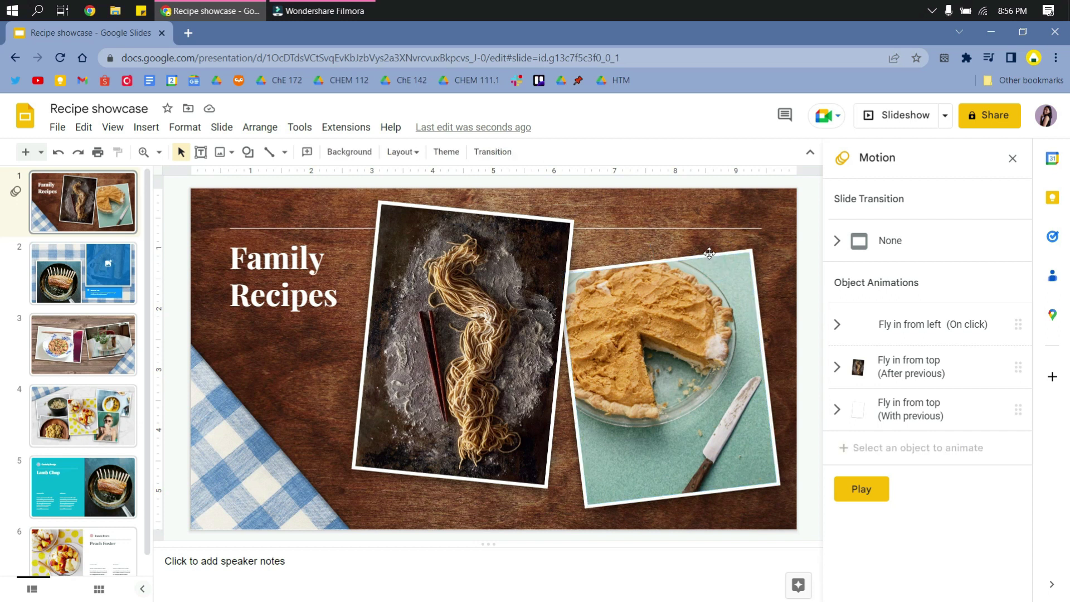
pyautogui.click(707, 253)
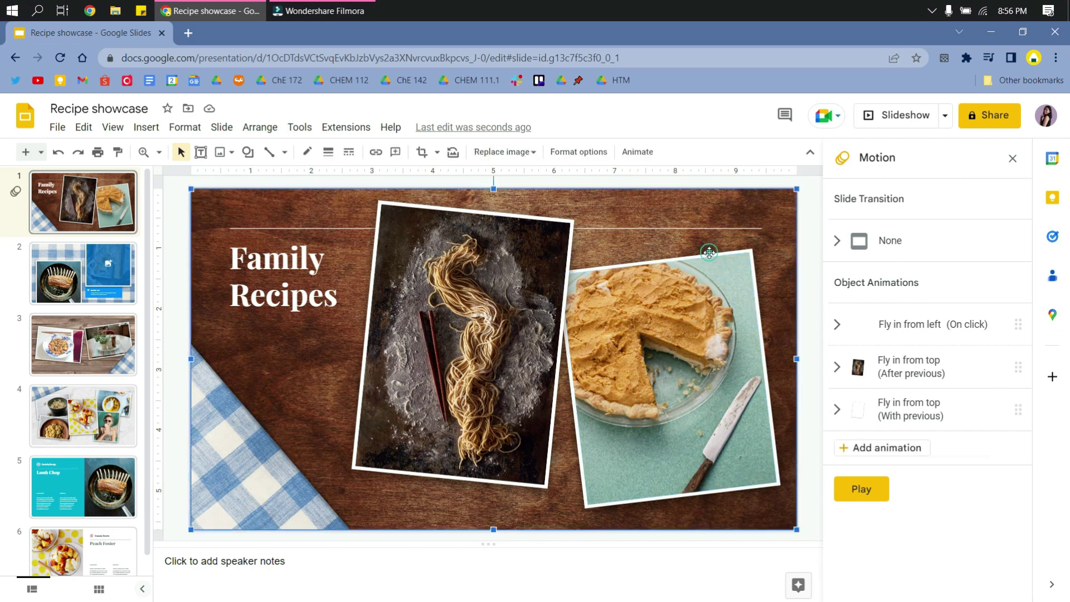
pyautogui.click(761, 257)
pyautogui.click(753, 261)
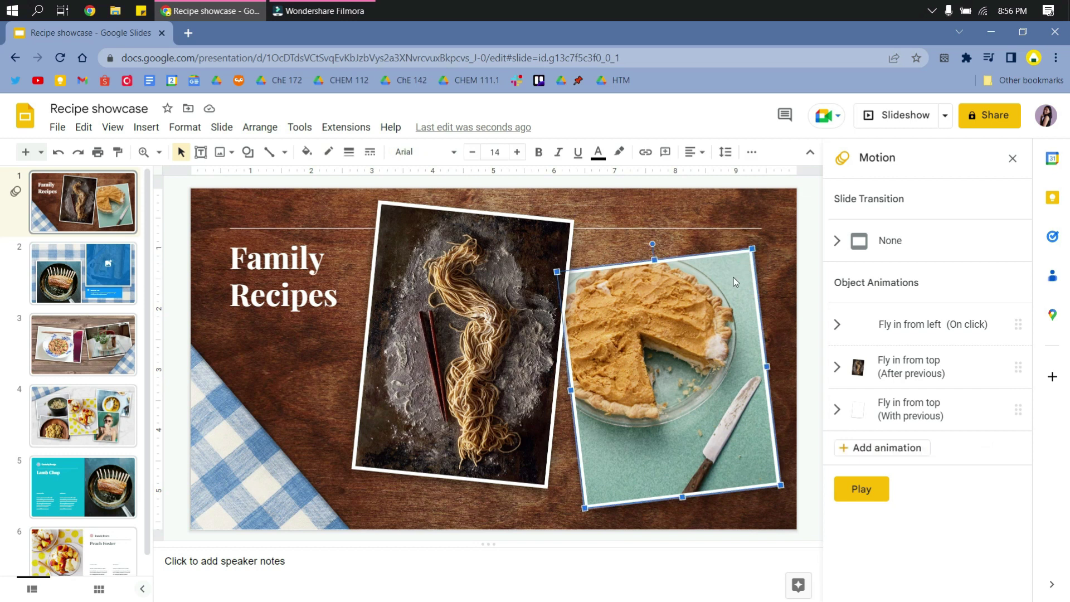
pyautogui.click(734, 278)
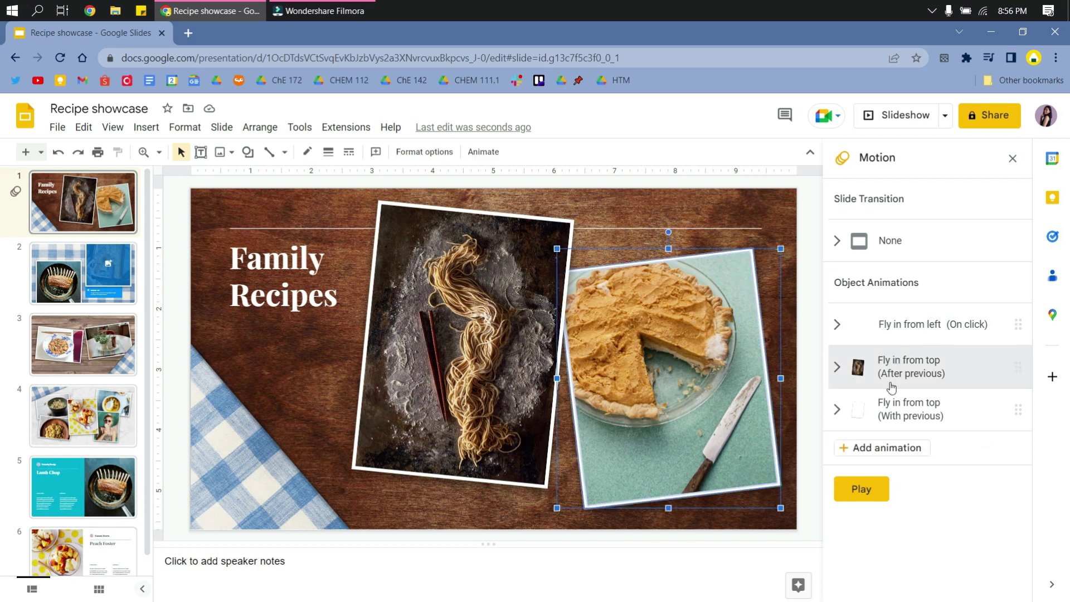
# Step: Add a Fade in animation to the pie photo
pyautogui.rightClick(719, 387)
pyautogui.click(753, 495)
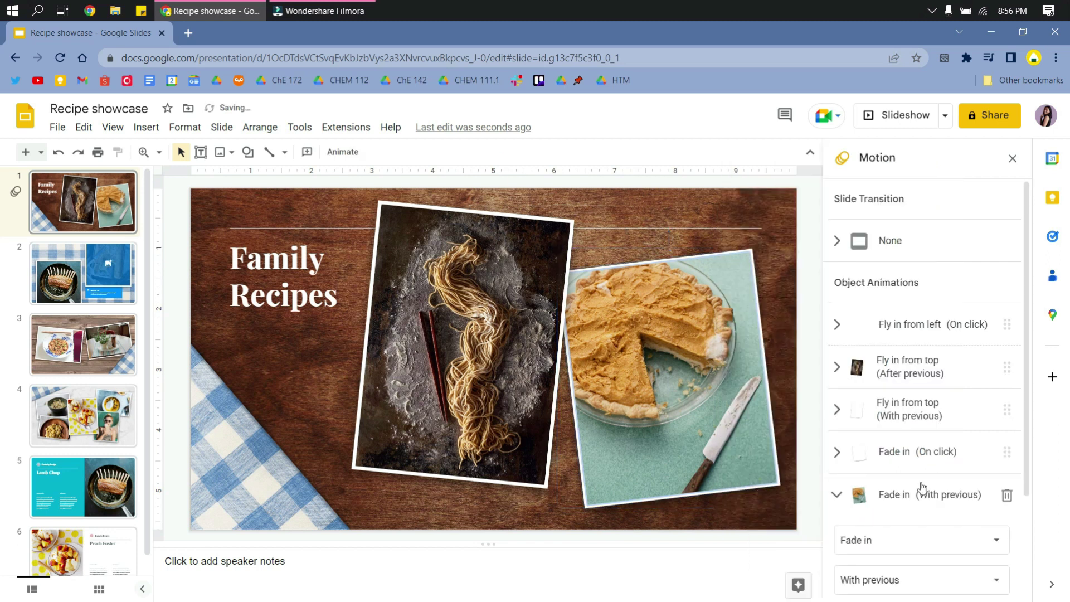
pyautogui.click(922, 494)
pyautogui.click(915, 501)
pyautogui.scroll(-3, 892, 446)
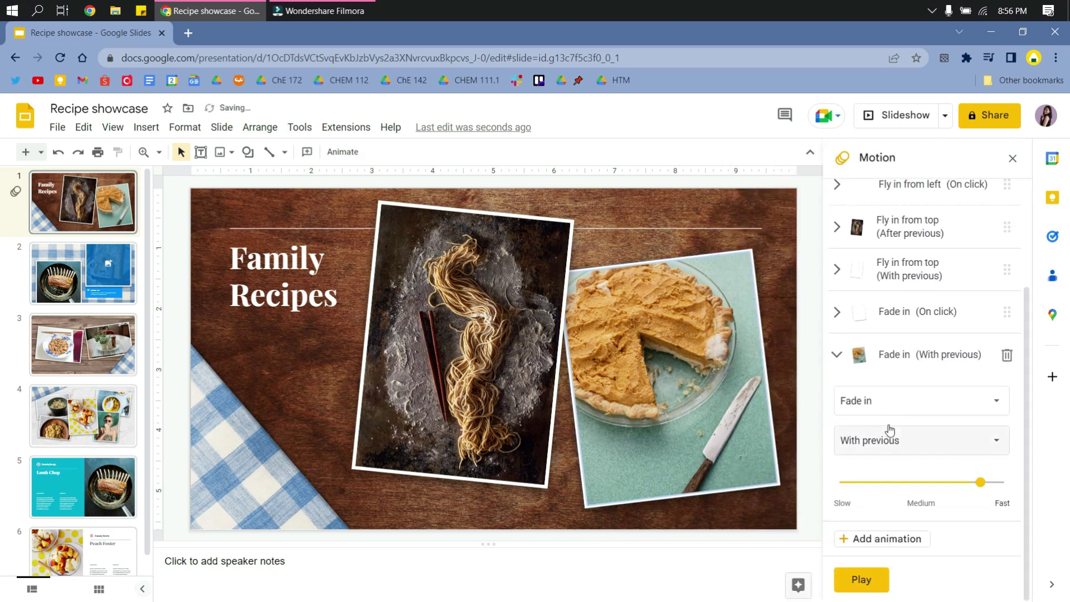
# Step: Change the pie animation to Fly in from right, starting After previous
pyautogui.click(952, 415)
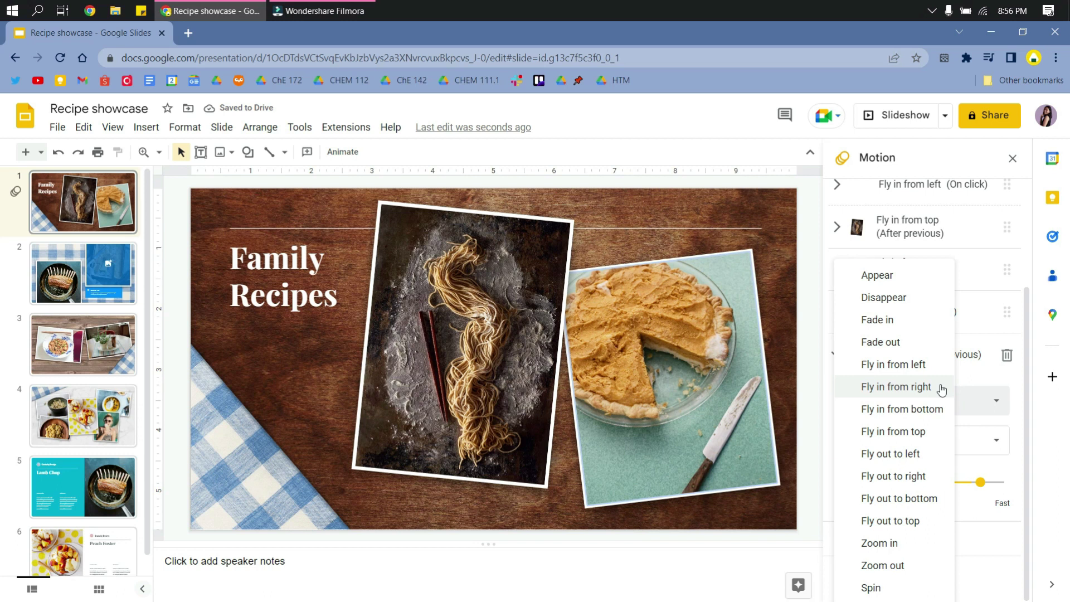
pyautogui.click(941, 389)
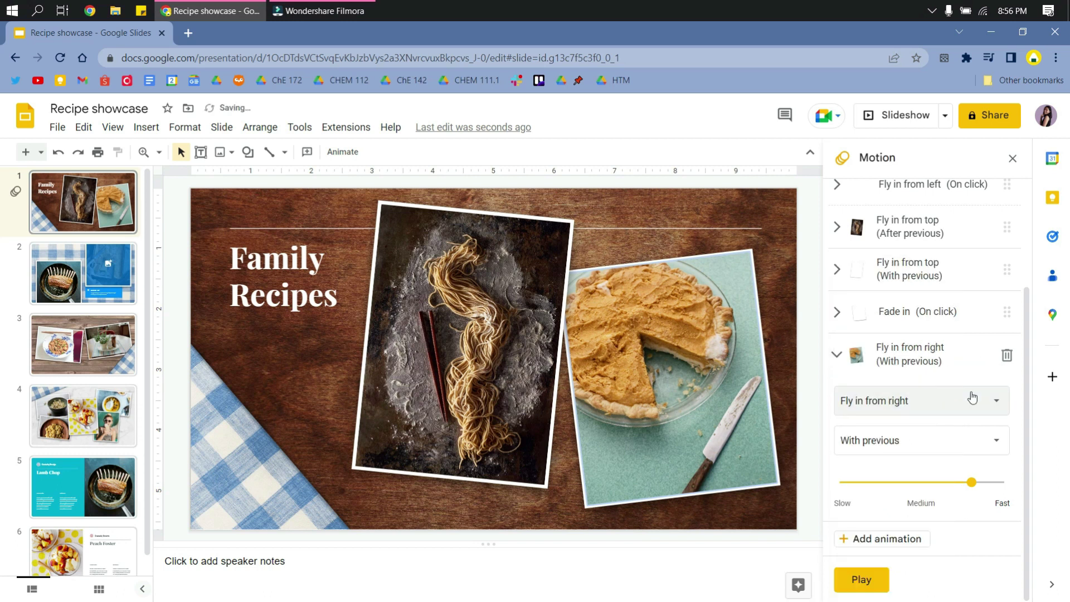
pyautogui.click(960, 446)
pyautogui.click(922, 490)
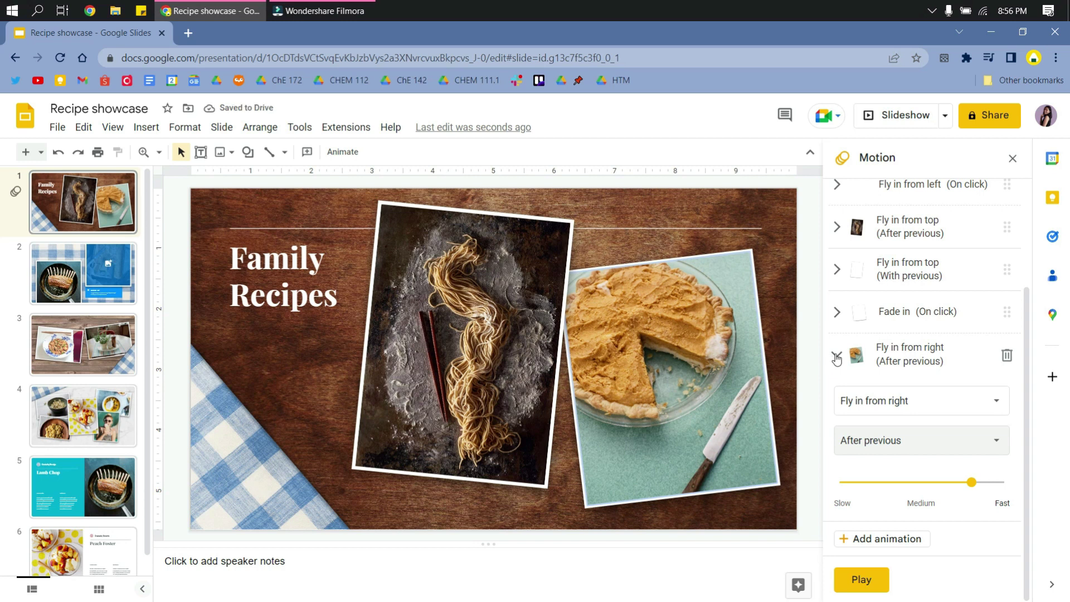
pyautogui.click(941, 371)
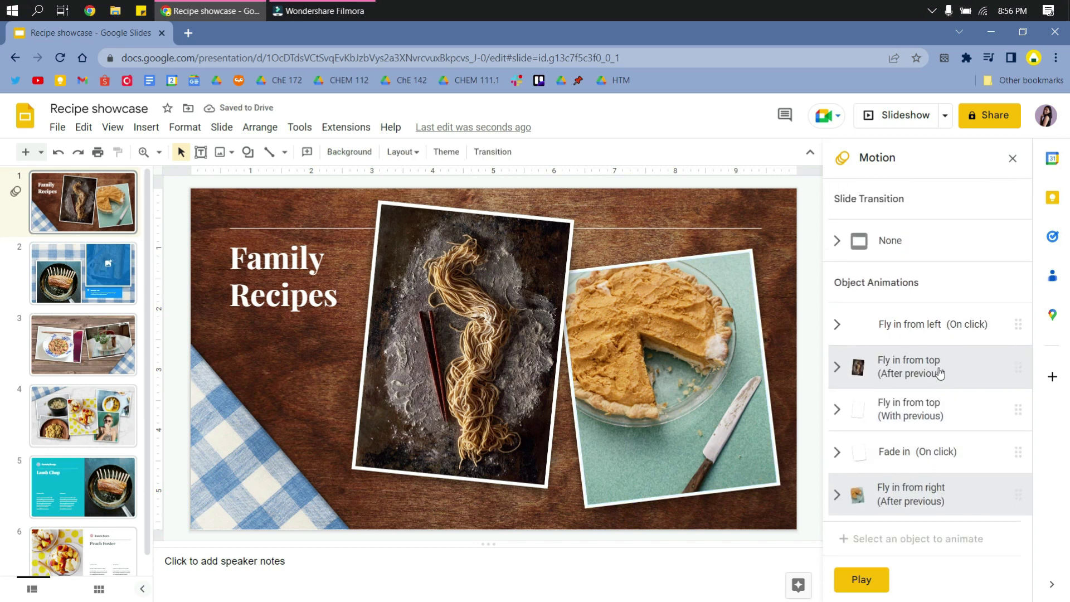
# Step: Move the on-click Fade in below the pie animation; make it Fly in from right, With previous
pyautogui.click(956, 490)
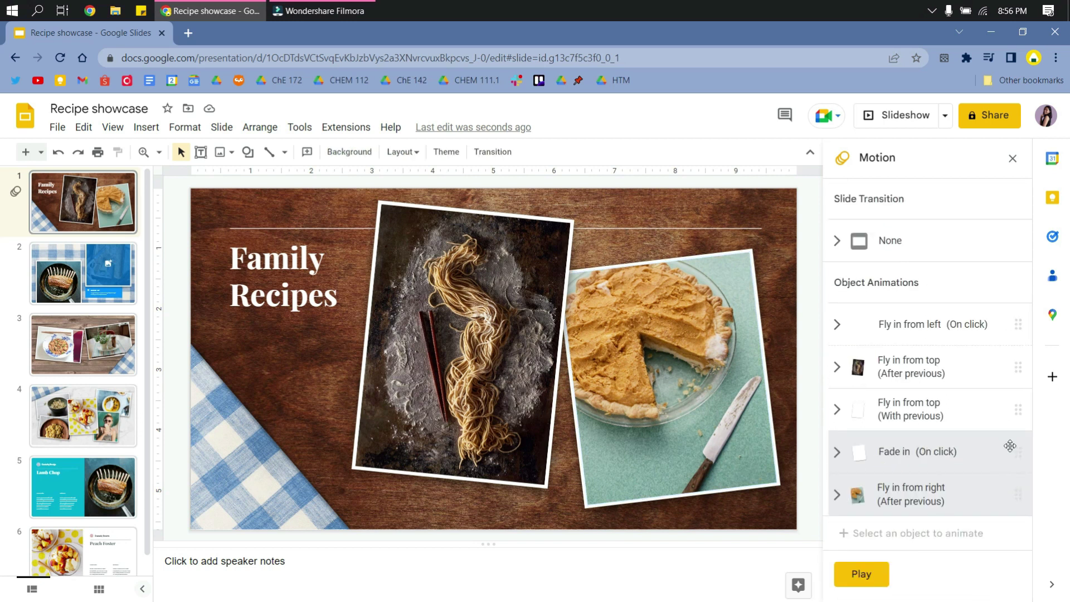
pyautogui.moveTo(1015, 449); pyautogui.dragTo(1005, 522)
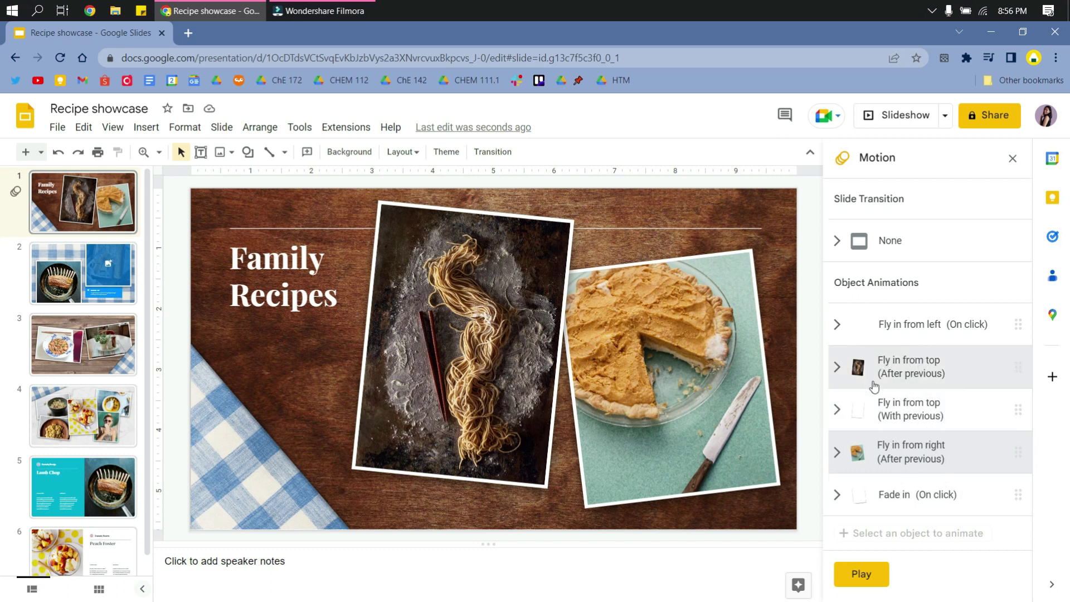
pyautogui.click(943, 500)
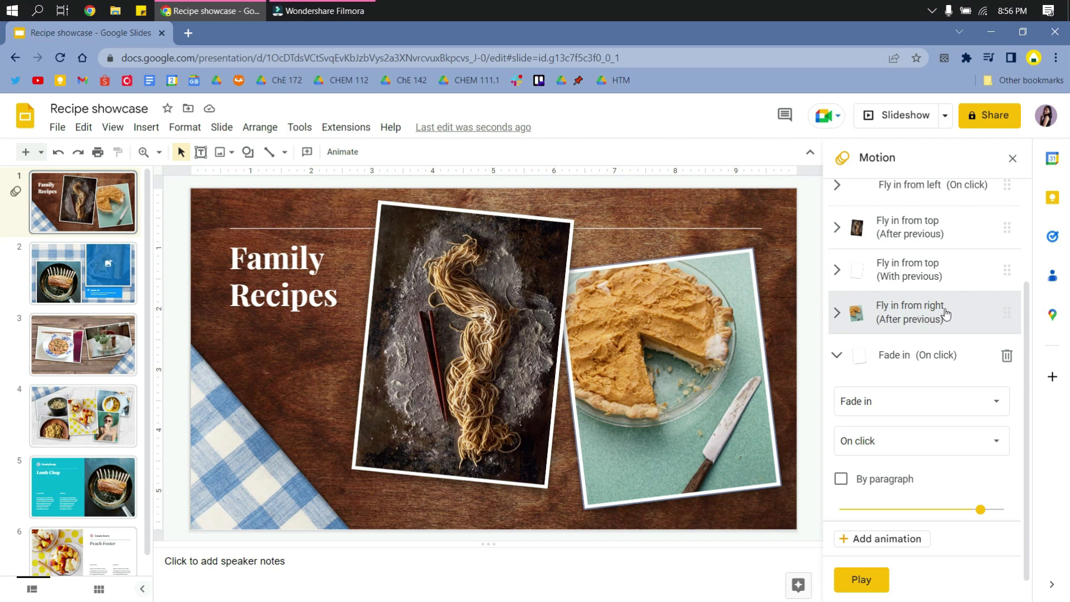
pyautogui.click(906, 409)
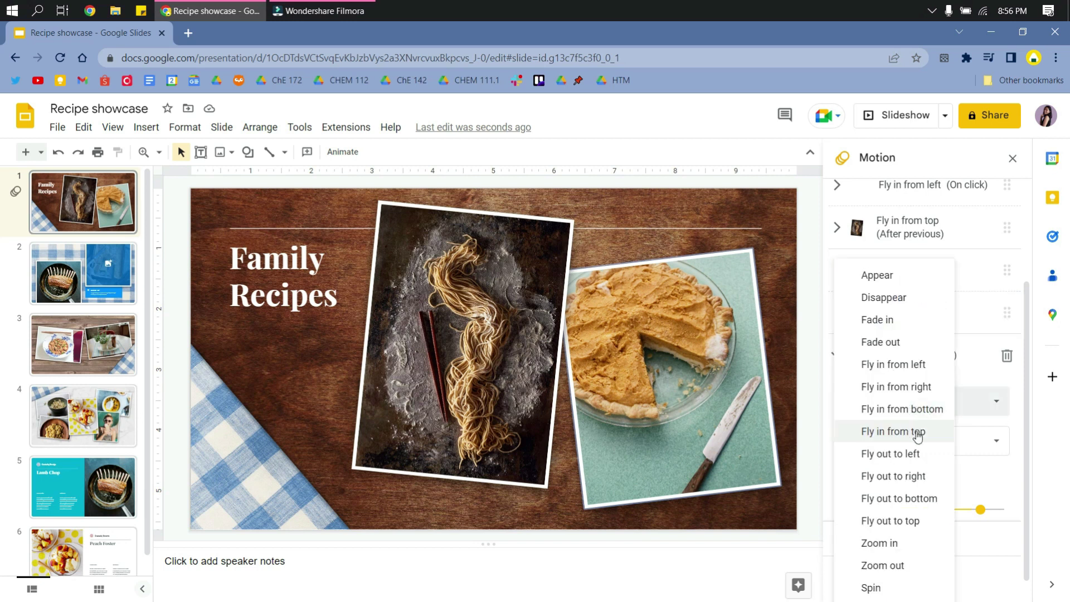
pyautogui.click(927, 387)
pyautogui.click(943, 442)
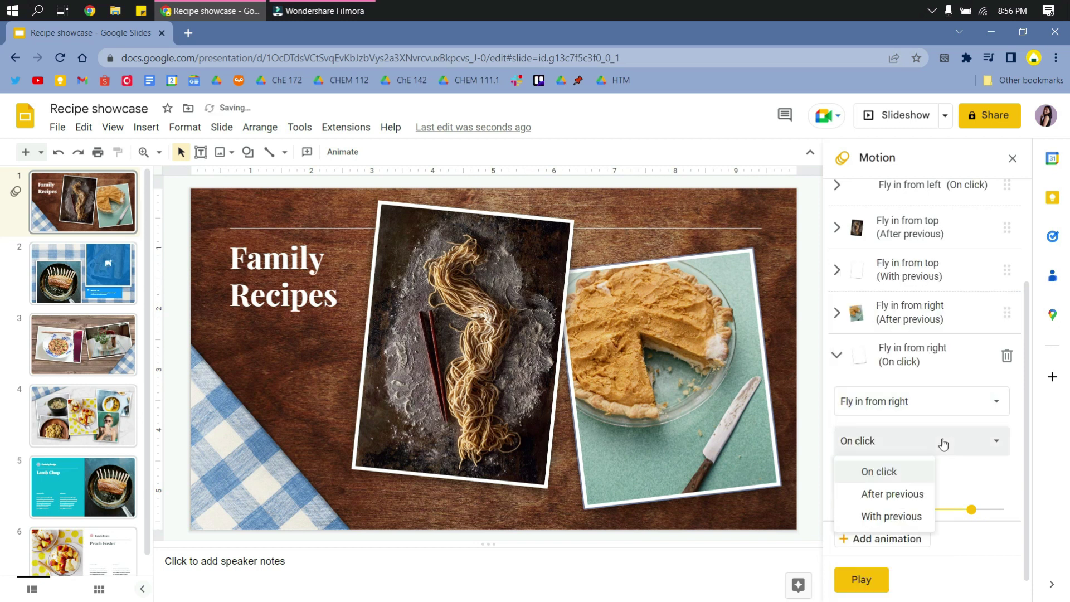
pyautogui.click(906, 516)
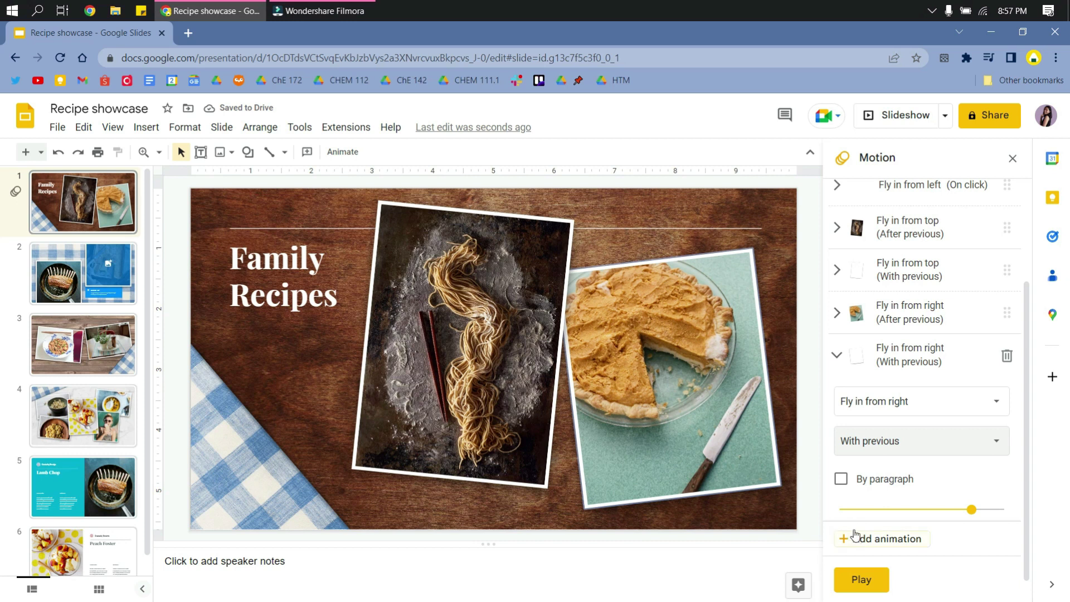
pyautogui.click(863, 367)
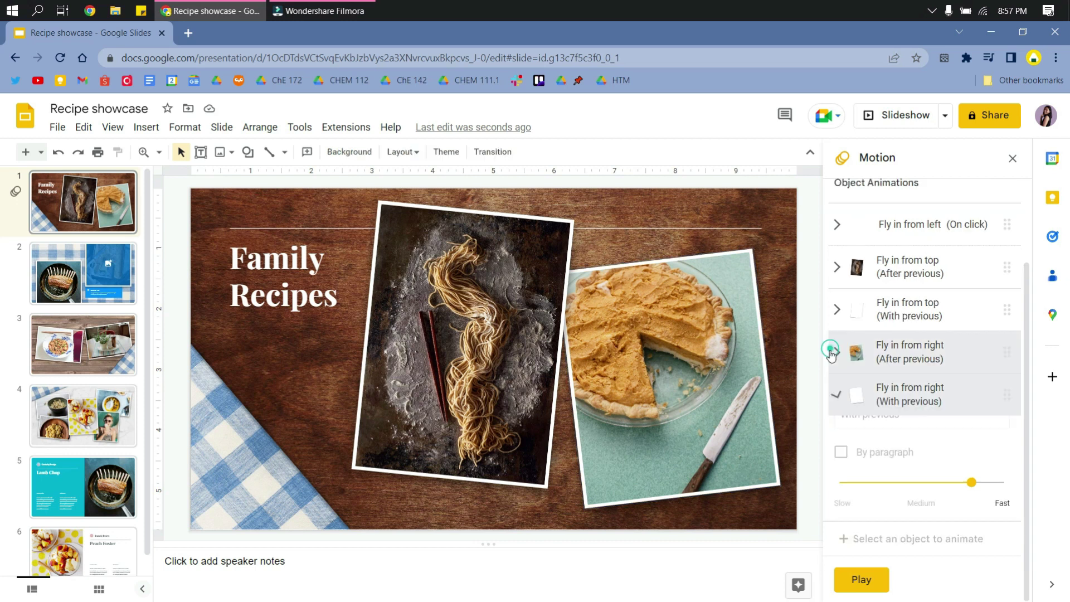
pyautogui.click(865, 578)
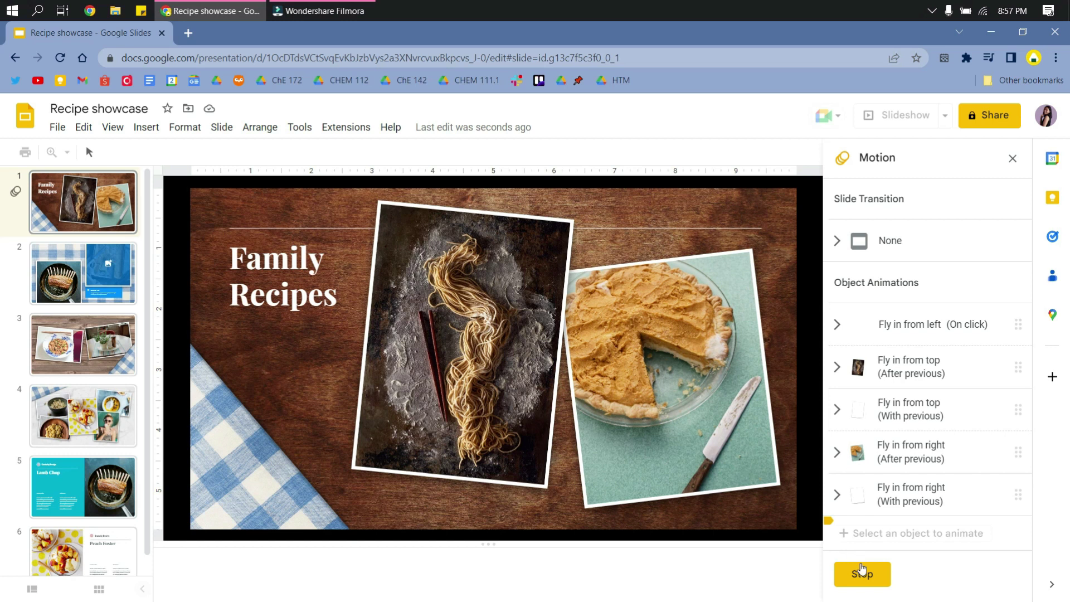
pyautogui.click(870, 574)
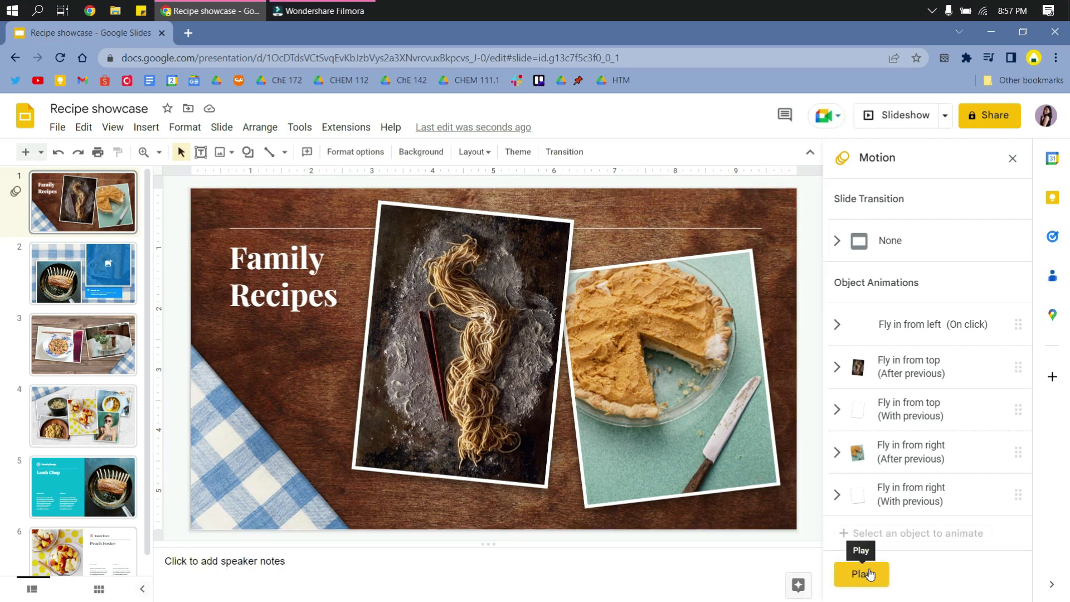